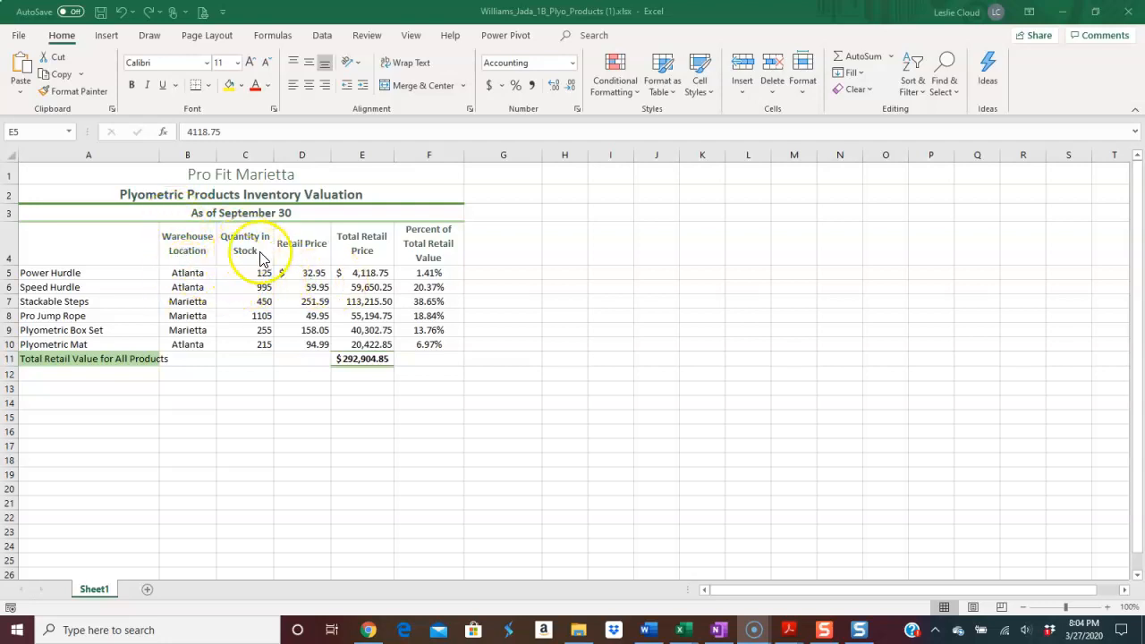
Replace the typed total retail price for Power Hurdle in E5 with the formula =C5*D5.
{"action": "left_click", "coordinate": [368, 273]}
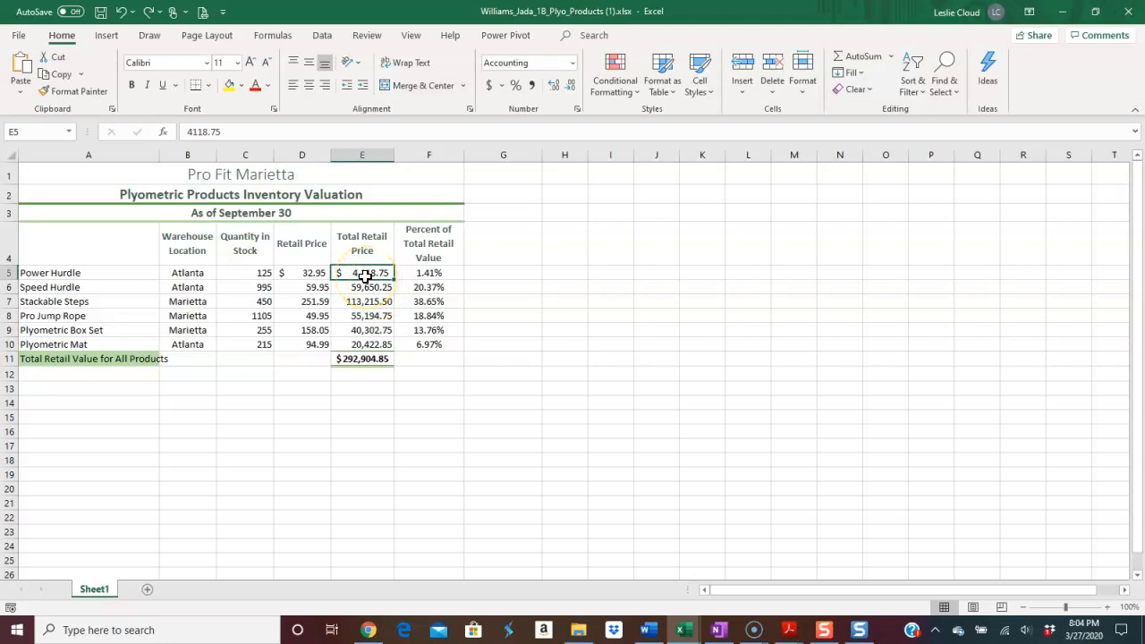
{"action": "left_click", "coordinate": [224, 128]}
{"action": "left_click_drag", "start_coordinate": [224, 128], "coordinate": [179, 128]}
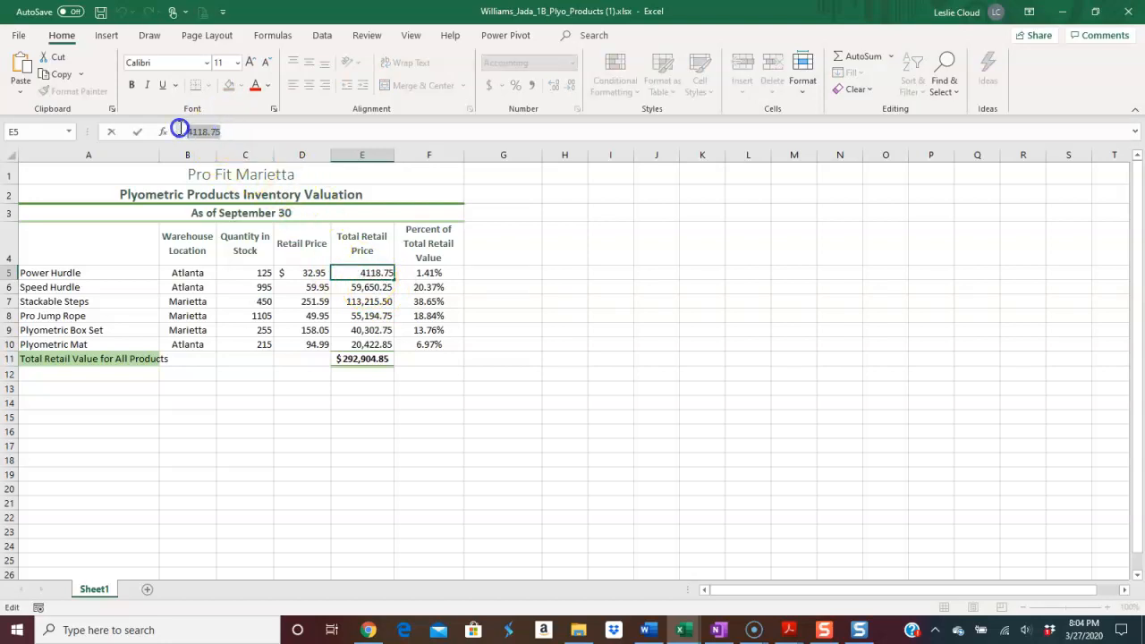
{"action": "key", "text": "Delete"}
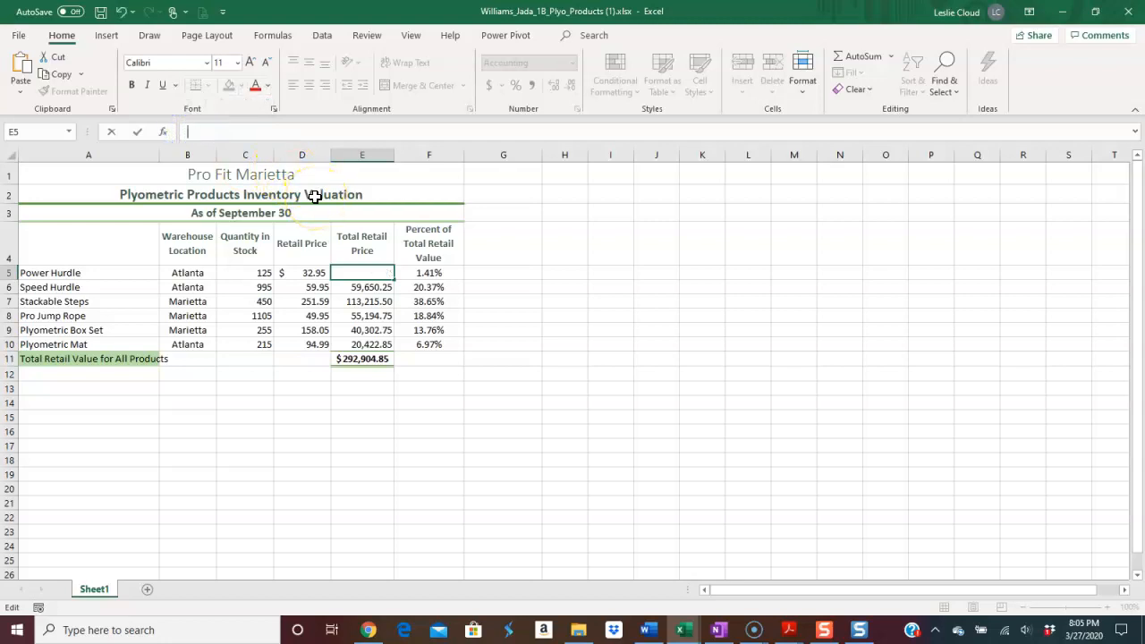
{"action": "type", "text": "="}
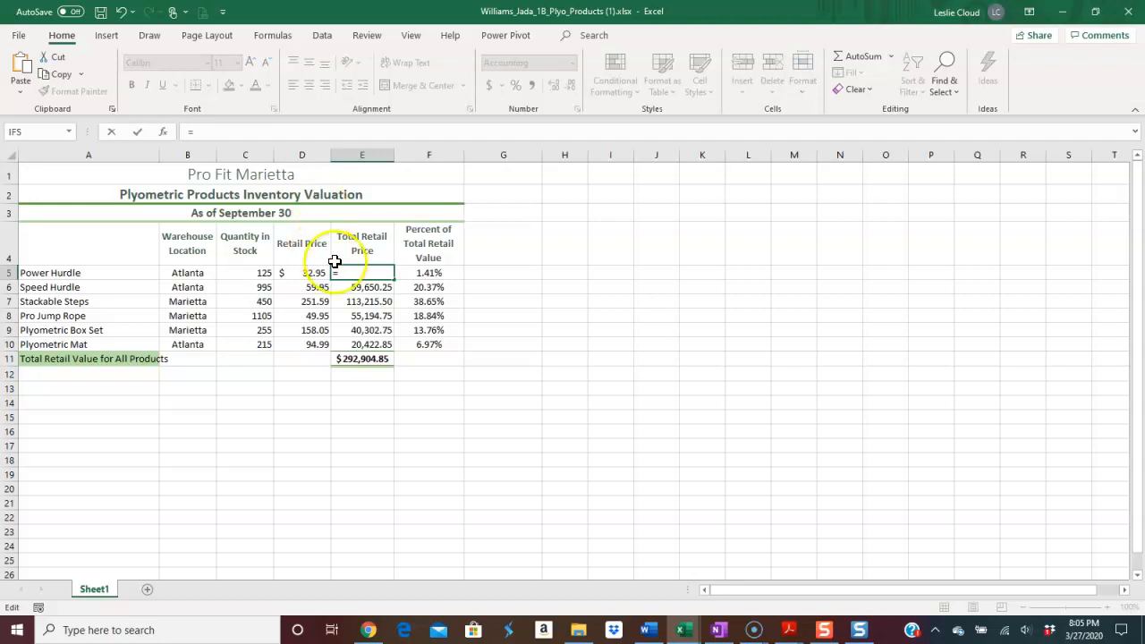
{"action": "left_click", "coordinate": [253, 273]}
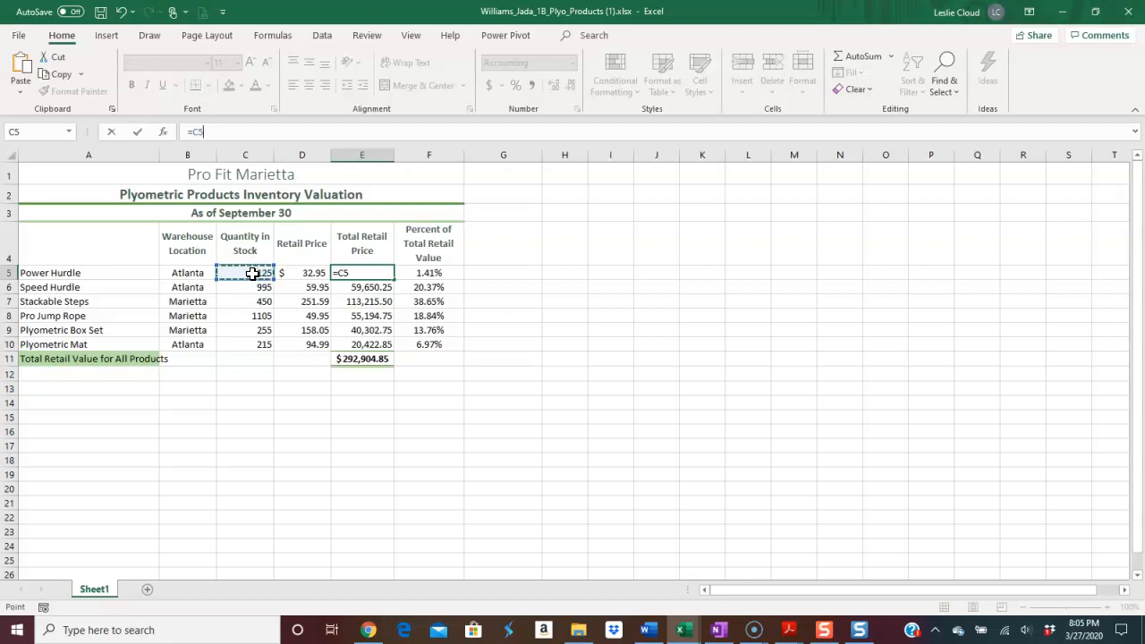
{"action": "type", "text": "*"}
{"action": "left_click", "coordinate": [321, 275]}
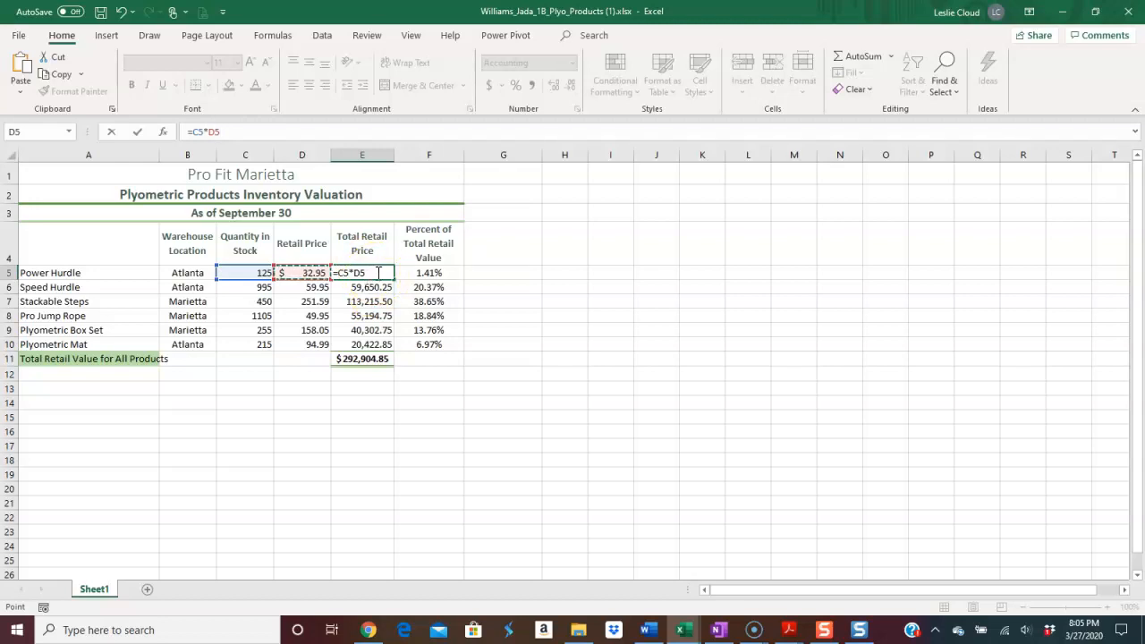
{"action": "key", "text": "Return"}
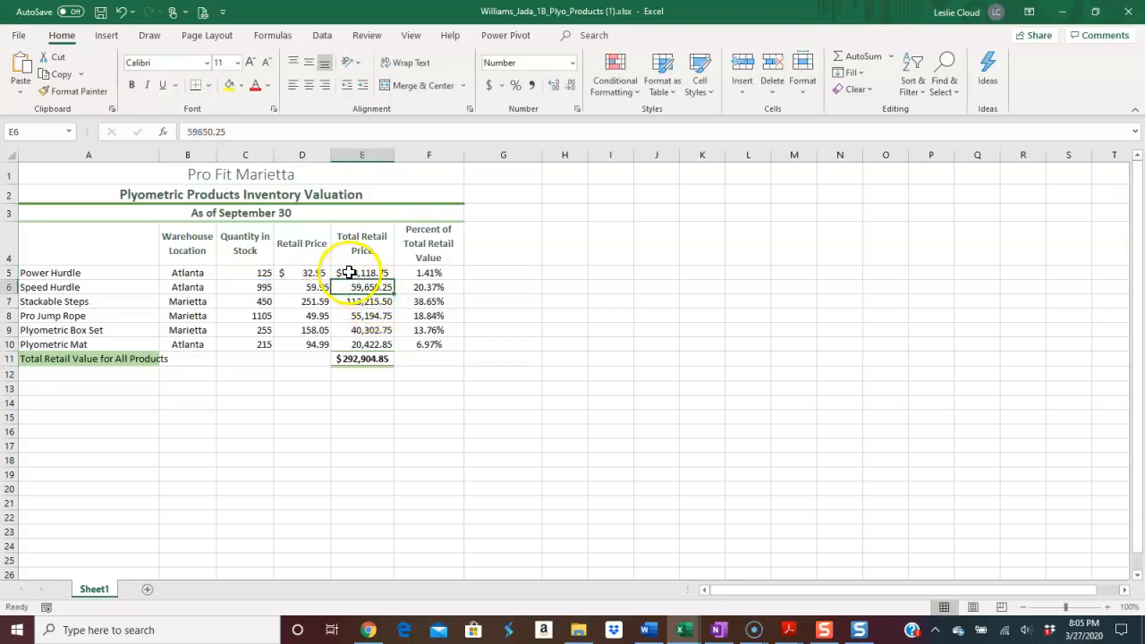
{"action": "left_click", "coordinate": [342, 273]}
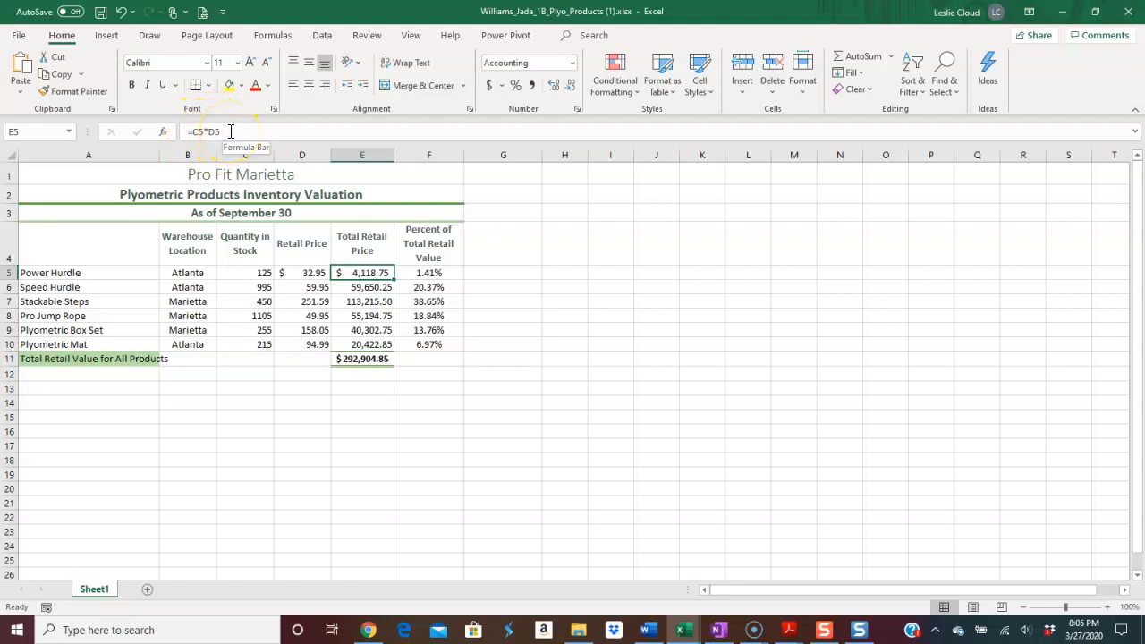
Test the E5 formula by setting the Power Hurdle quantity in C5 to 200 and restoring it to 125.
{"action": "left_click", "coordinate": [257, 273]}
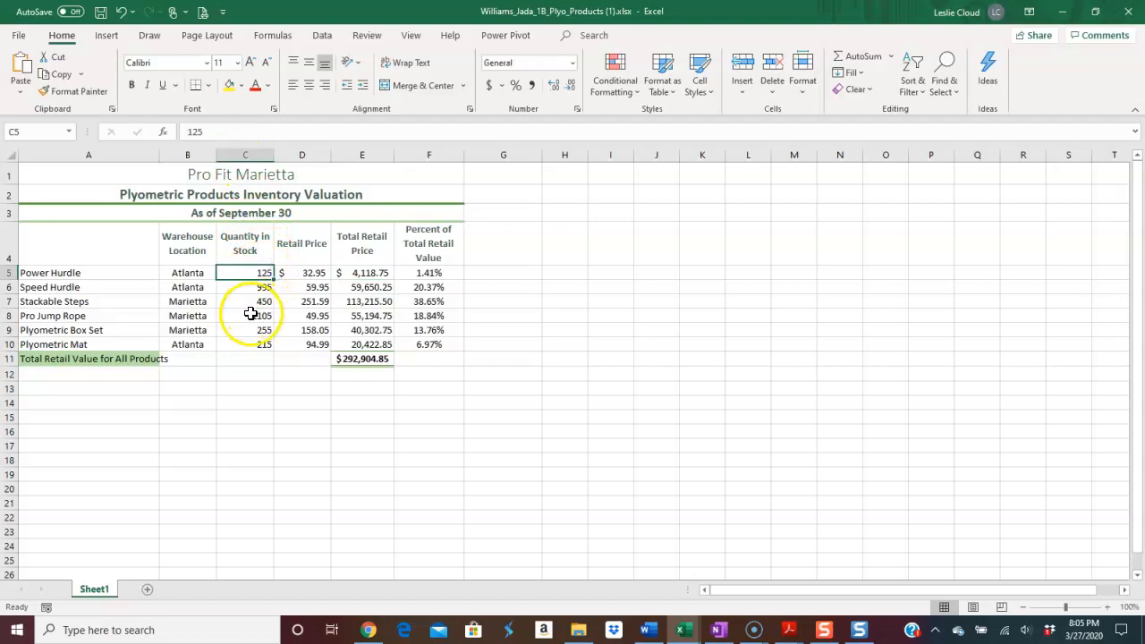
{"action": "type", "text": "200"}
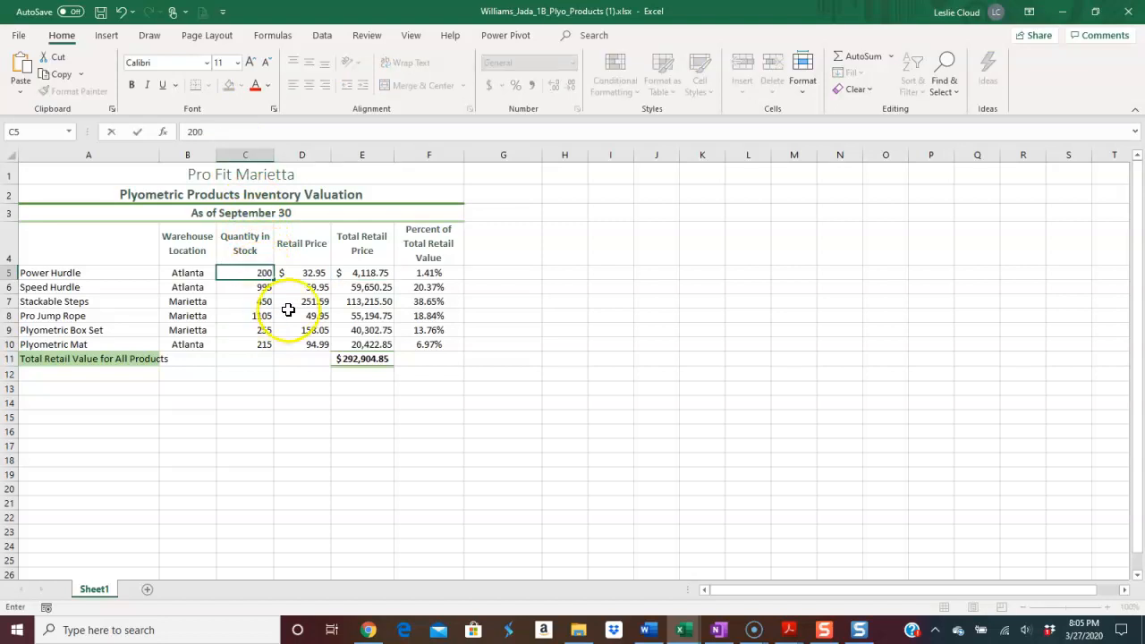
{"action": "key", "text": "Return"}
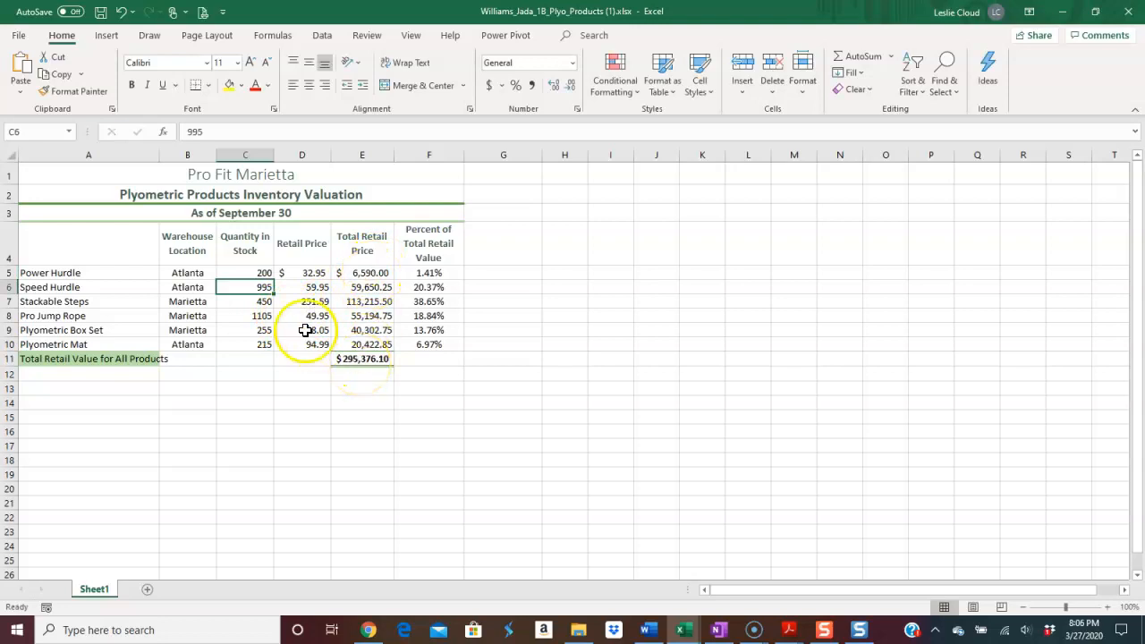
{"action": "left_click", "coordinate": [248, 273]}
{"action": "type", "text": "125"}
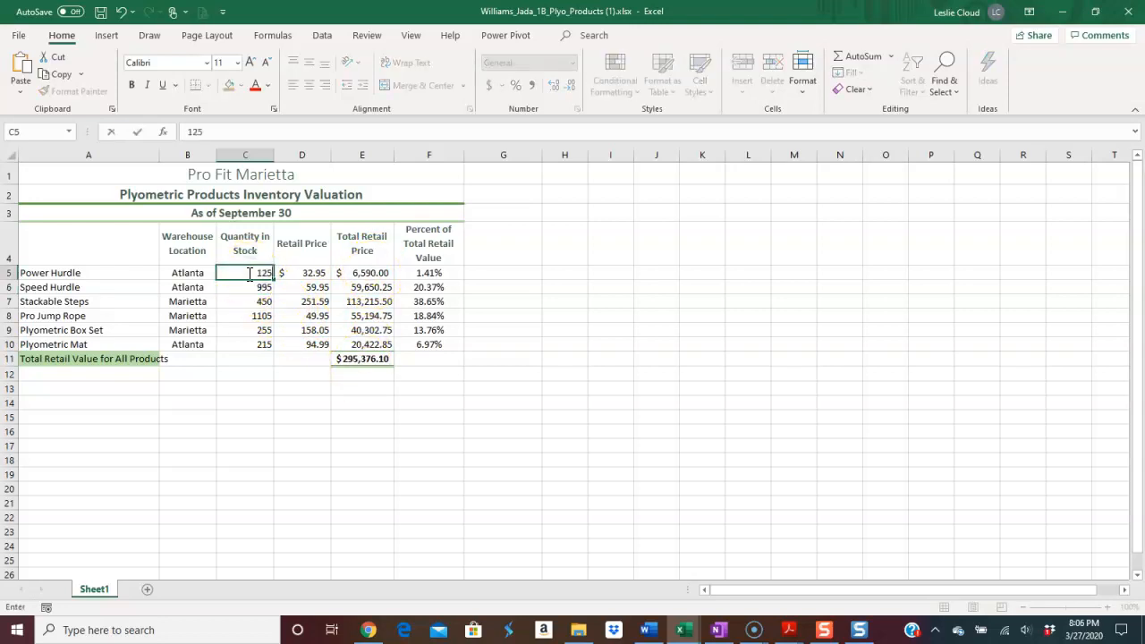
{"action": "key", "text": "Return"}
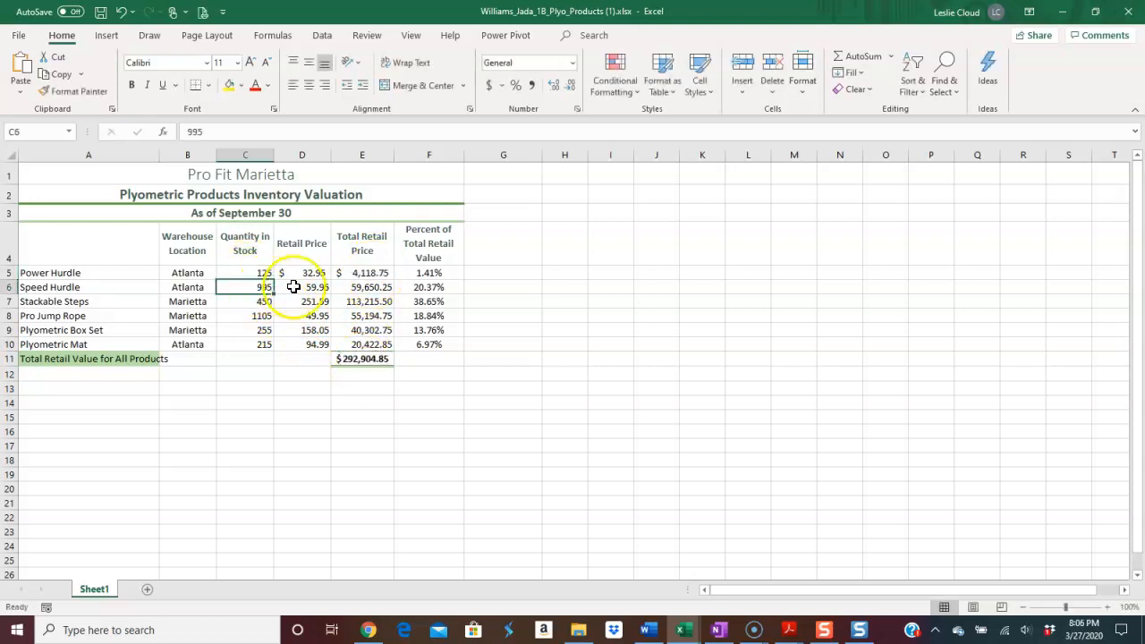
Fill the E5 formula down through E10, and check the copied formulas and the total formula in E11.
{"action": "left_click", "coordinate": [371, 273]}
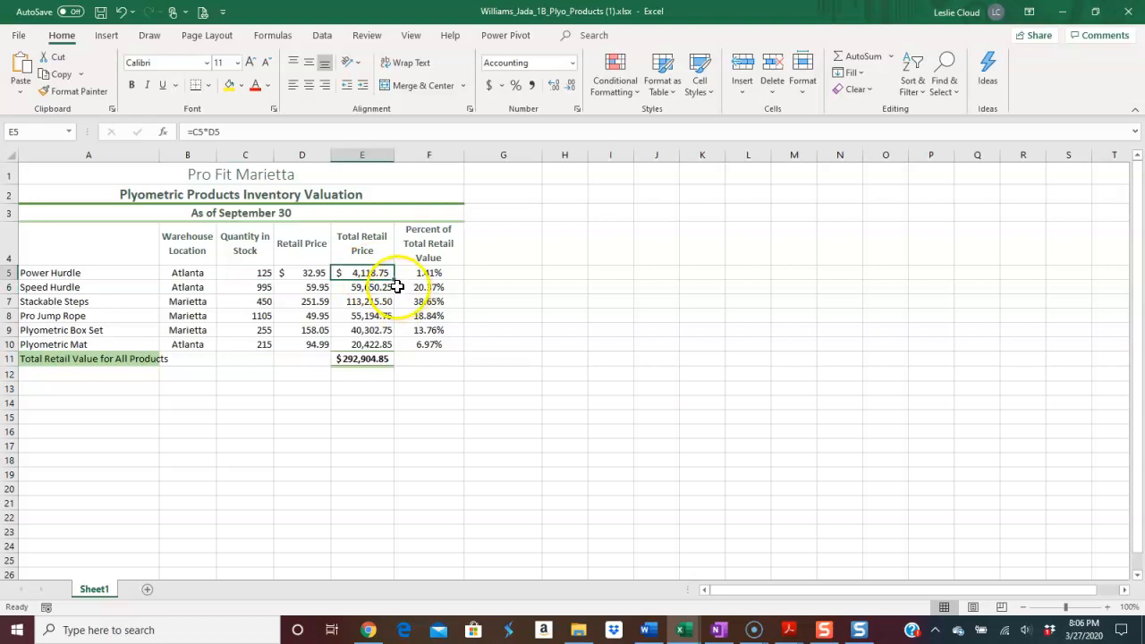
{"action": "left_click_drag", "start_coordinate": [394, 283], "coordinate": [394, 348]}
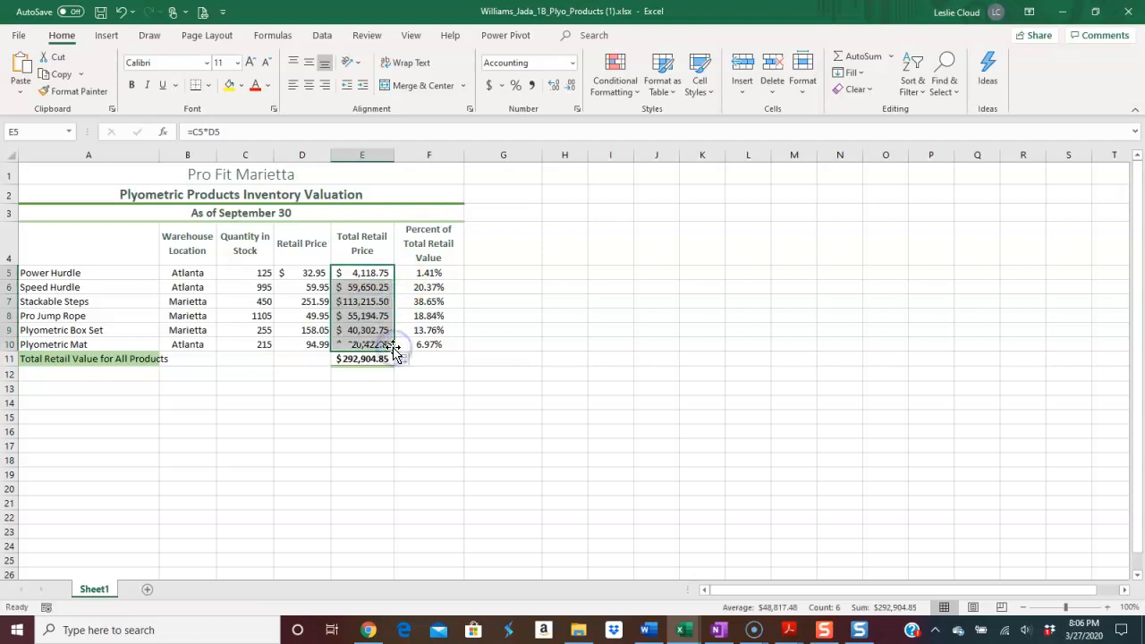
{"action": "left_click", "coordinate": [366, 288]}
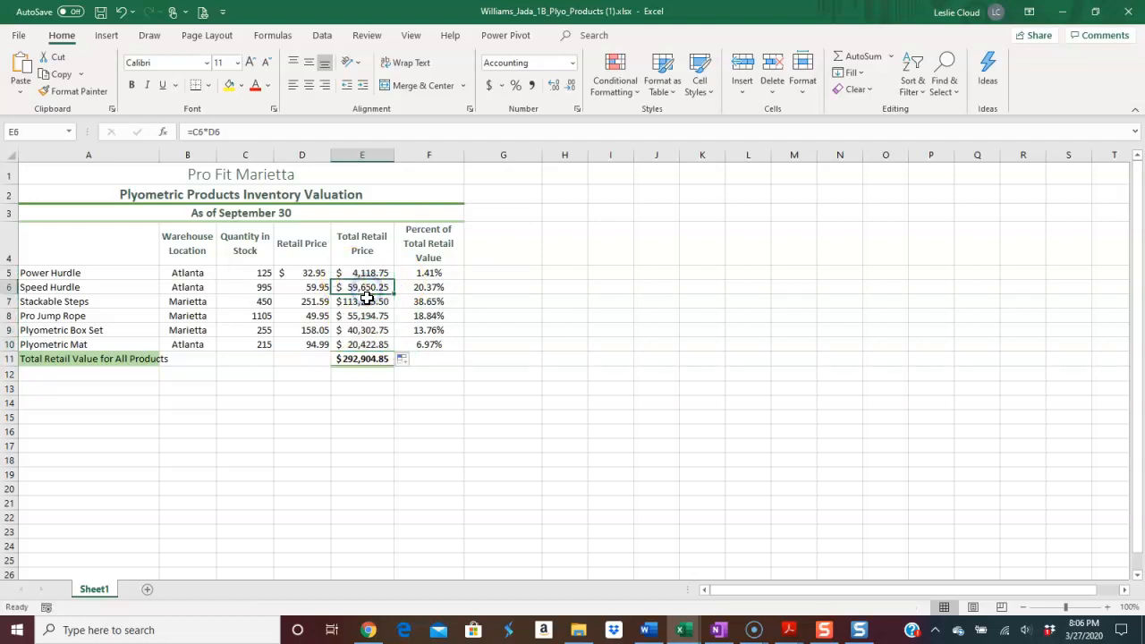
{"action": "left_click", "coordinate": [367, 303]}
{"action": "left_click", "coordinate": [368, 317]}
{"action": "left_click", "coordinate": [367, 330]}
{"action": "left_click", "coordinate": [367, 343]}
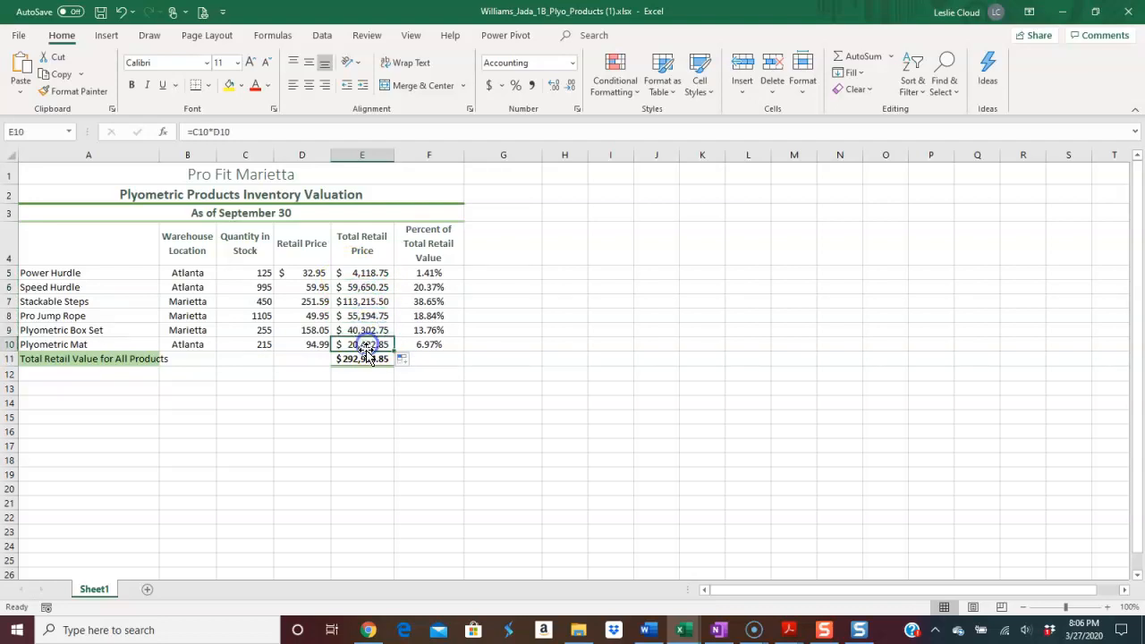
{"action": "left_click", "coordinate": [367, 359]}
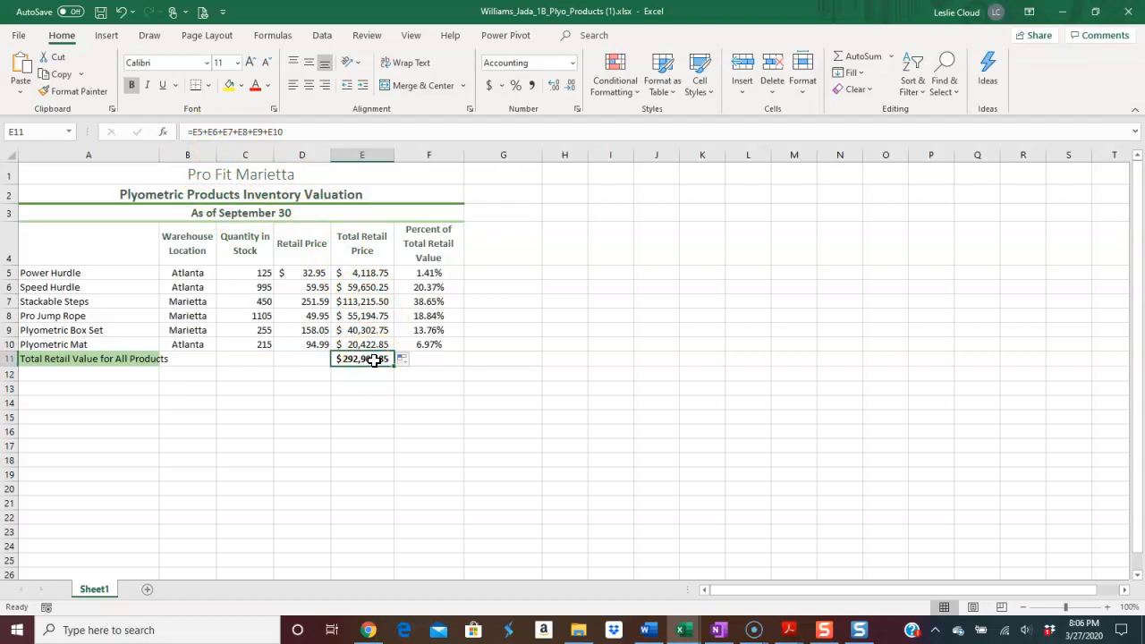
Enter =E5/E11 in F5 for Power Hurdle's percent of total retail value, keeping the formula open for editing at the E11 reference.
{"action": "left_click", "coordinate": [438, 271]}
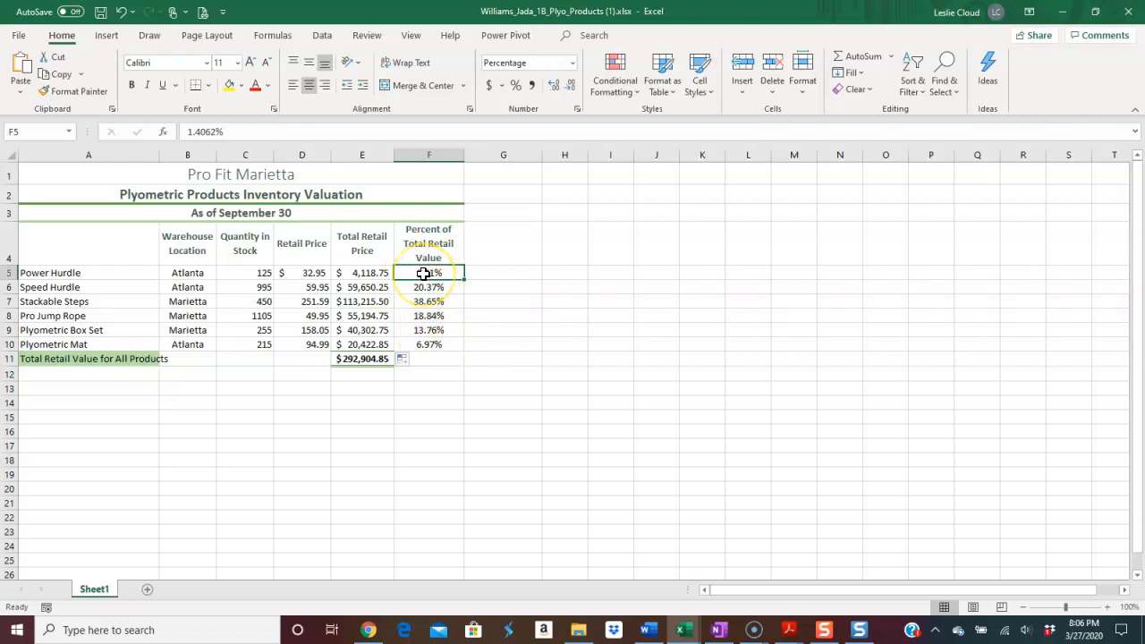
{"action": "type", "text": "="}
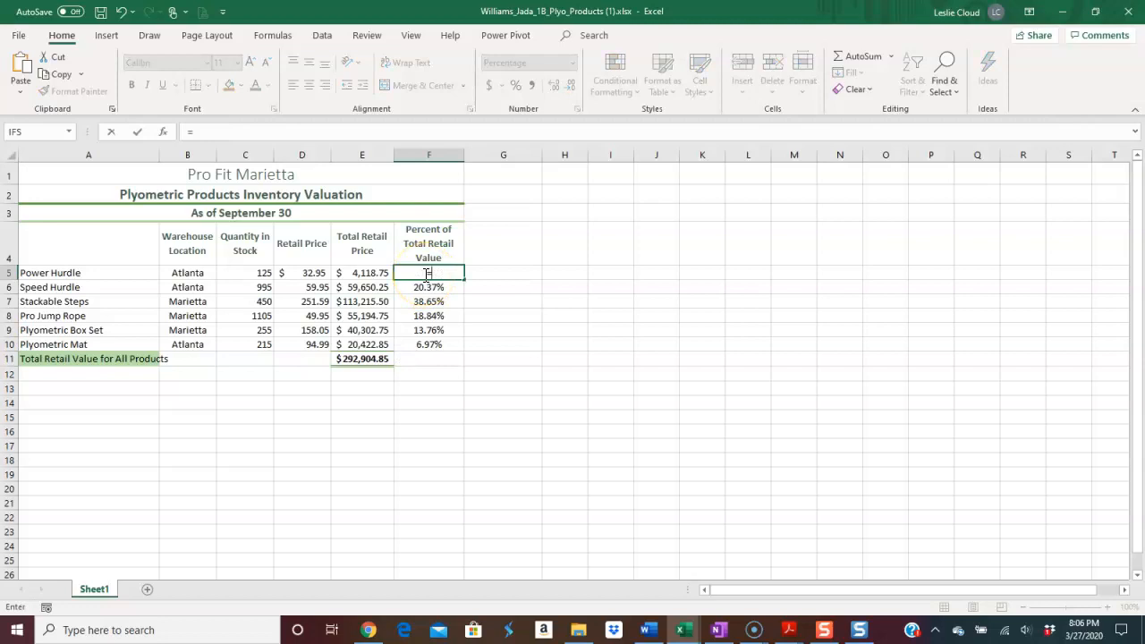
{"action": "left_click", "coordinate": [364, 275]}
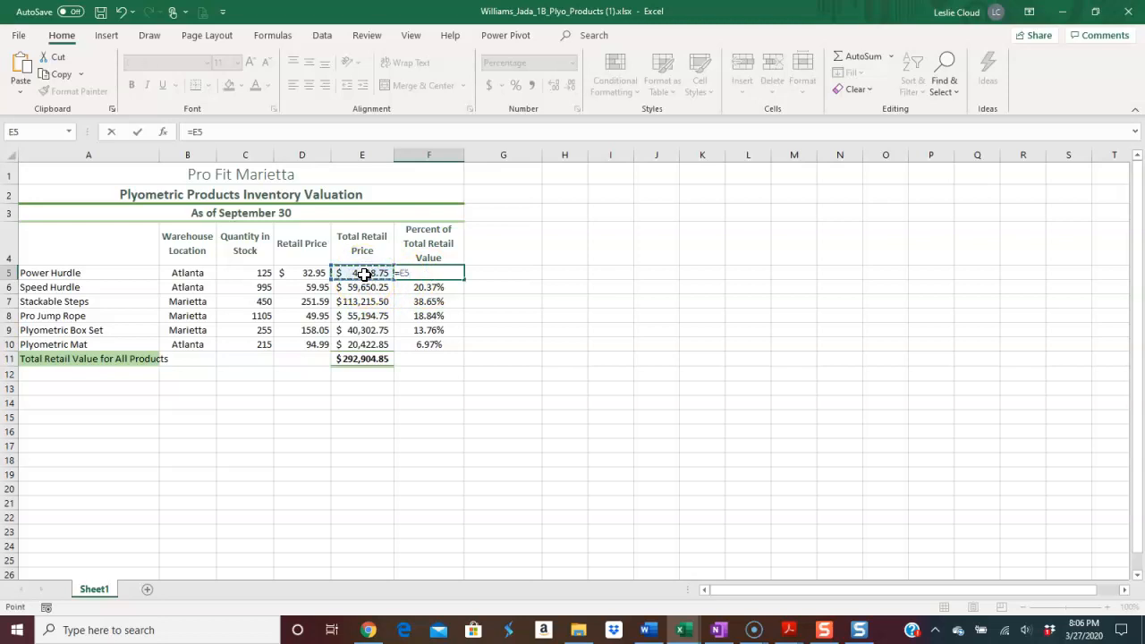
{"action": "type", "text": "/"}
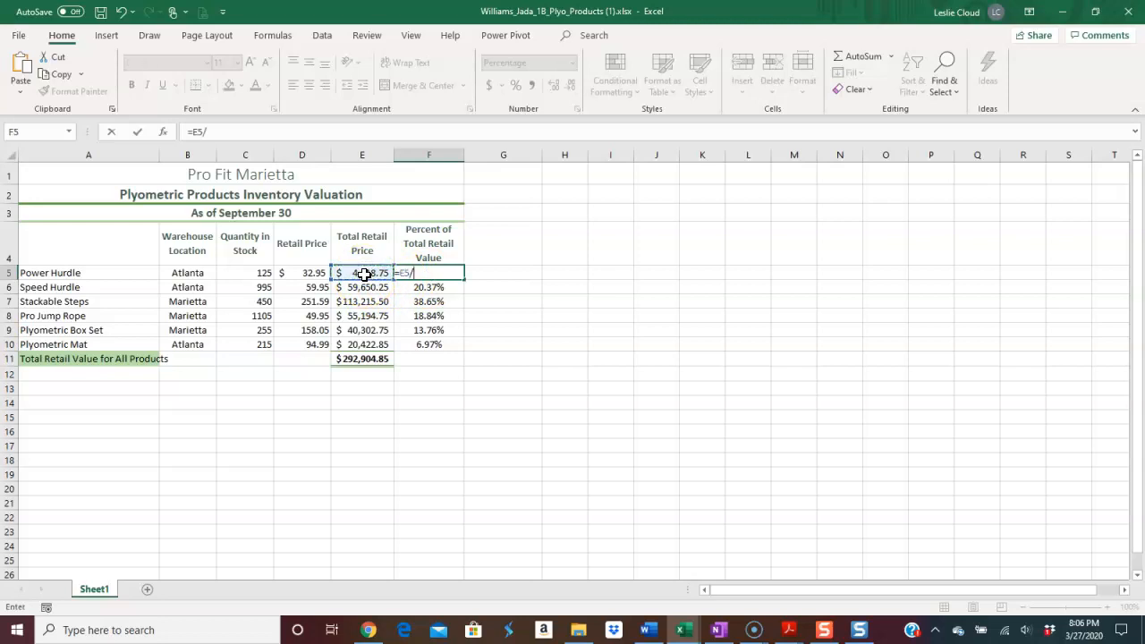
{"action": "left_click", "coordinate": [372, 364]}
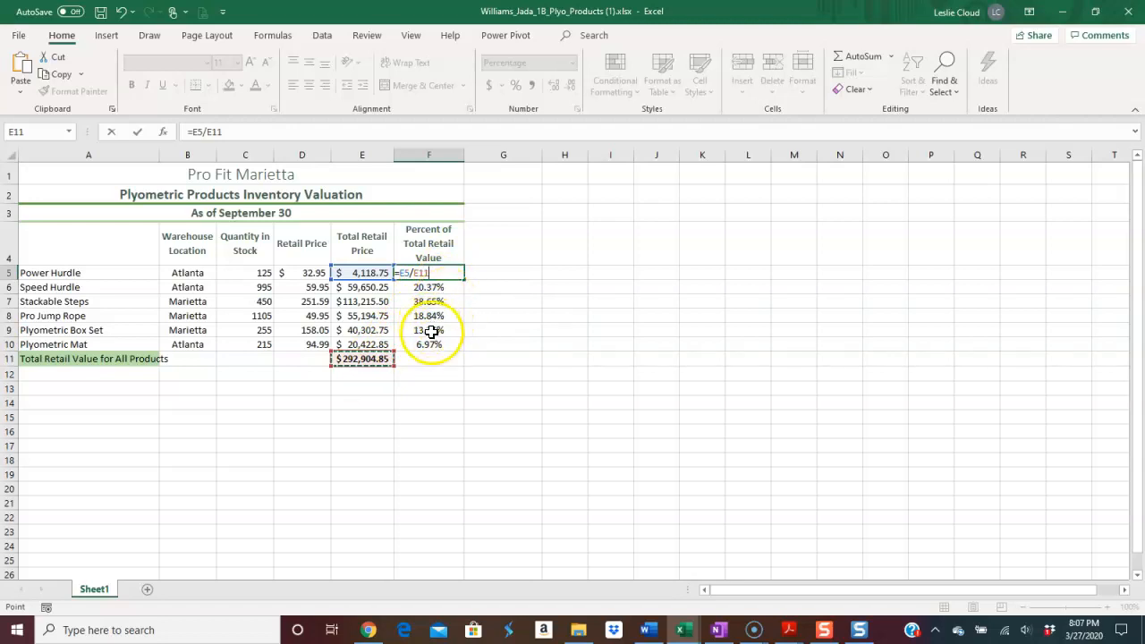
{"action": "left_click", "coordinate": [209, 132]}
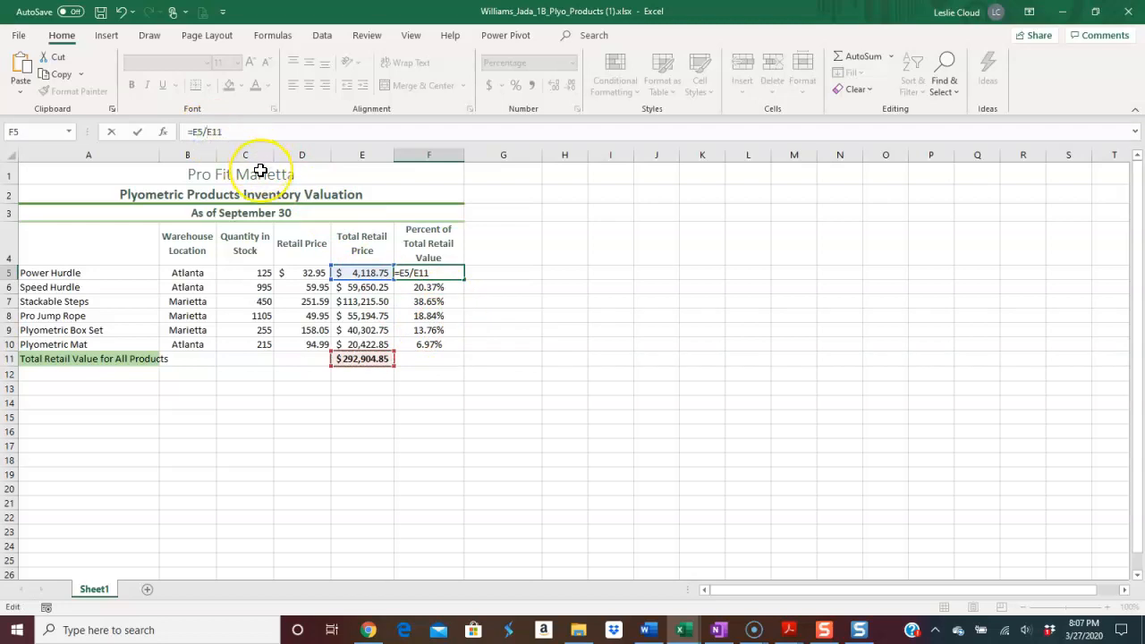
{"action": "key", "text": "F4"}
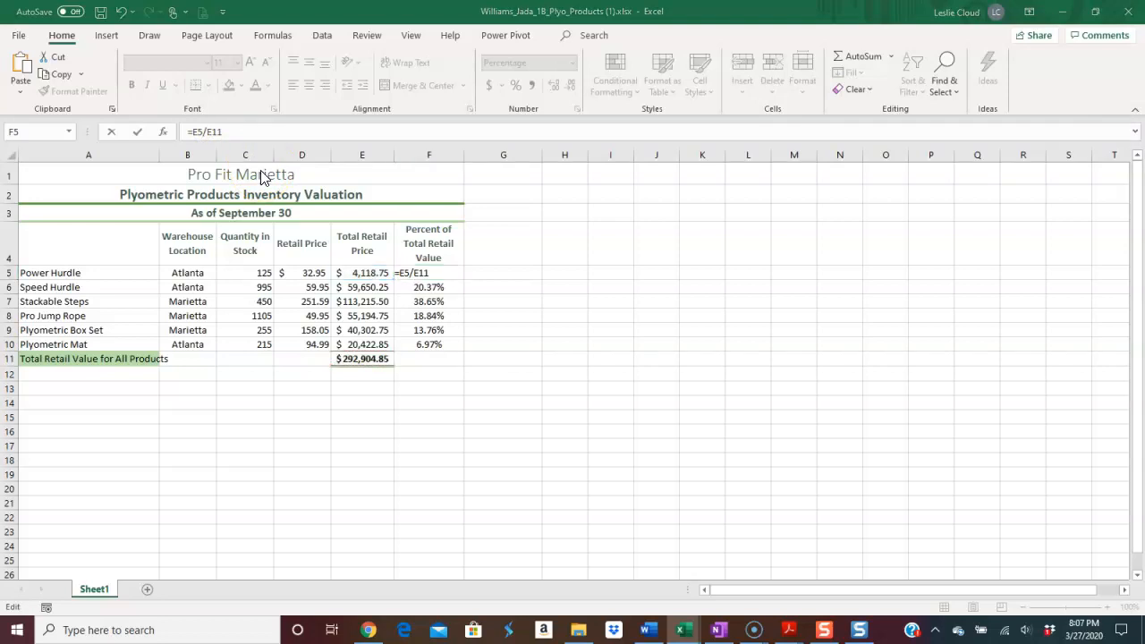
{"action": "key", "text": "super+p"}
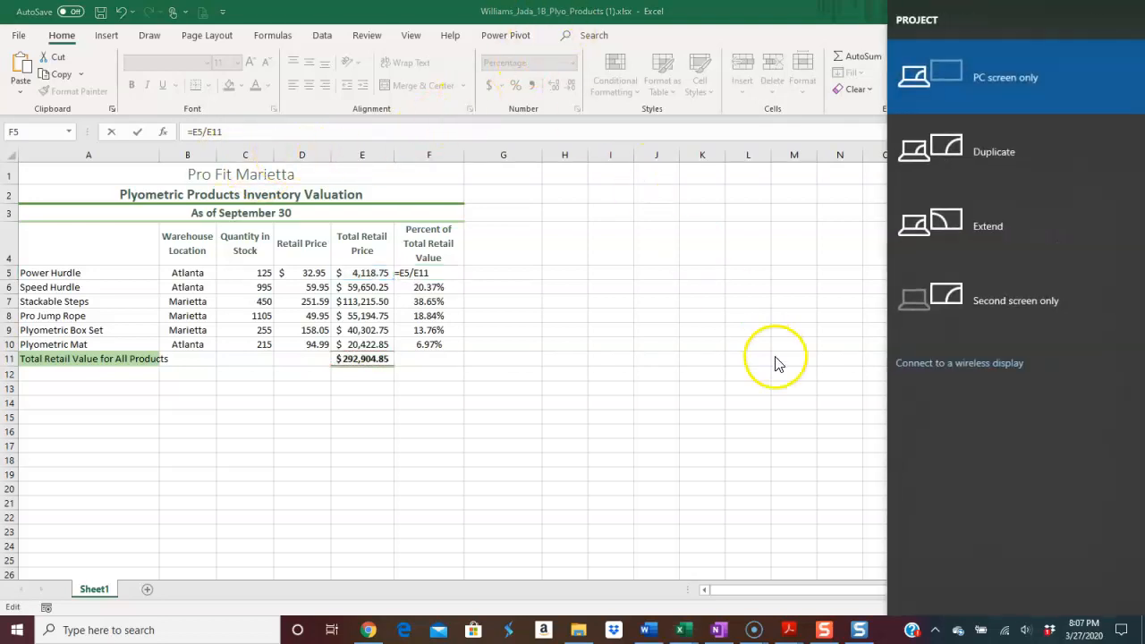
{"action": "left_click", "coordinate": [836, 417]}
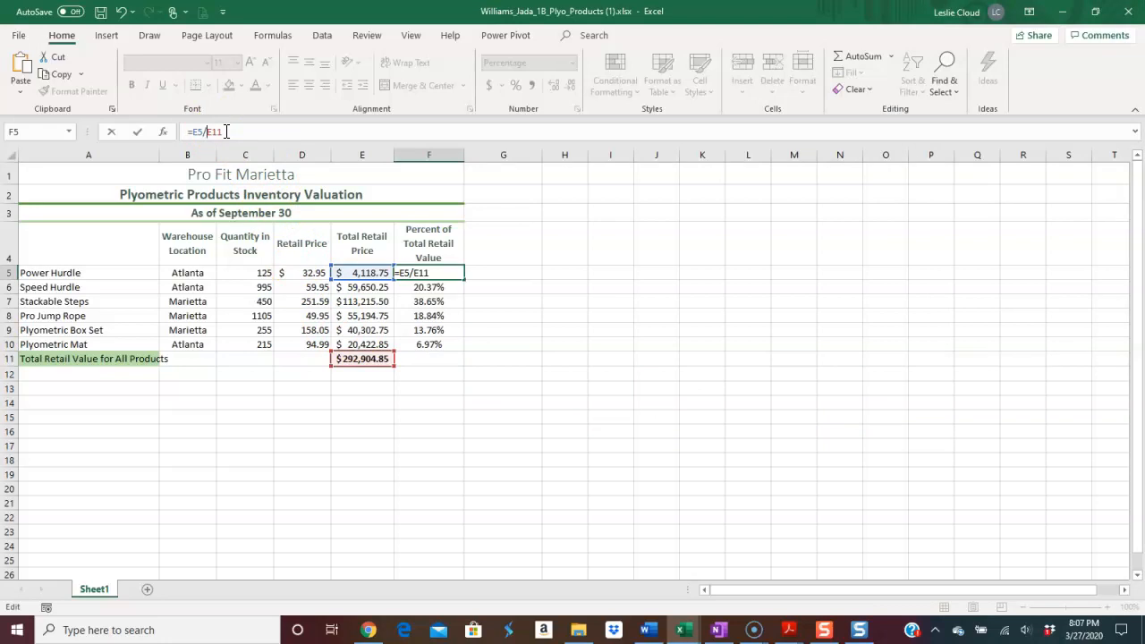
Make the E11 reference absolute and commit the F5 formula as =E5/$E$11.
{"action": "key", "text": "F4"}
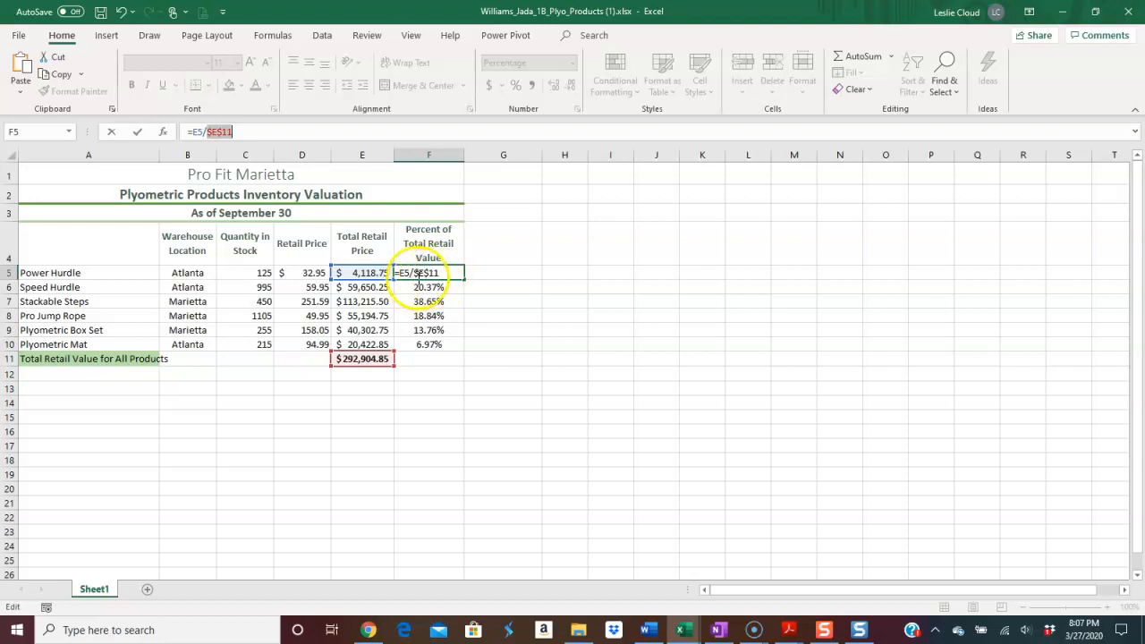
{"action": "left_click", "coordinate": [140, 132]}
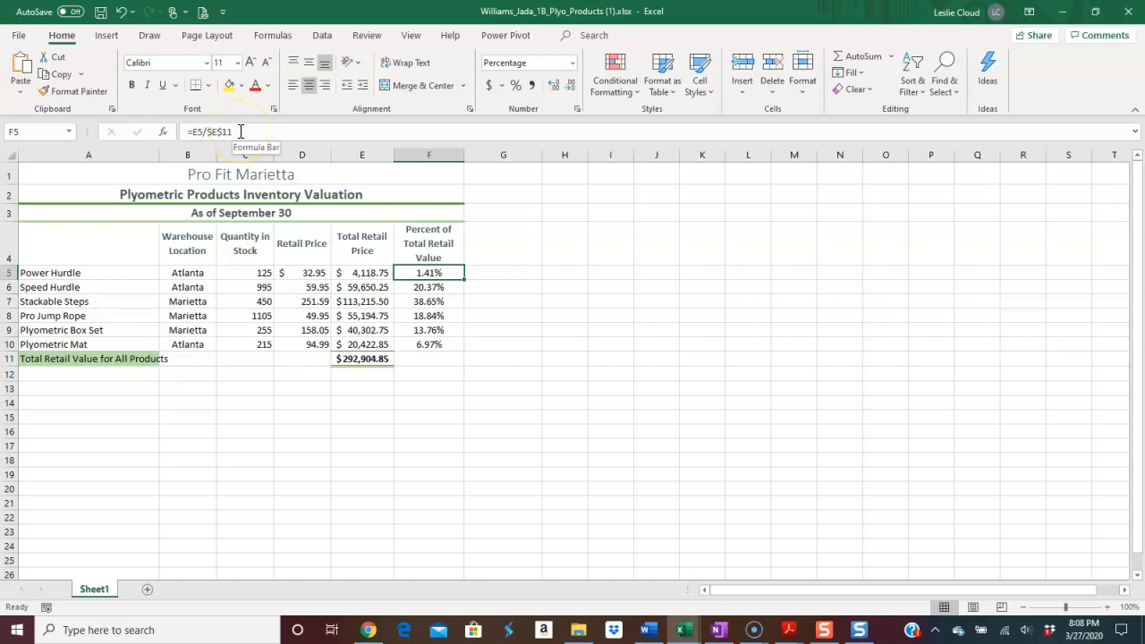
Fill the F5 percentage formula down through F10, replacing the typed values, and check the copied formulas.
{"action": "left_click", "coordinate": [422, 287]}
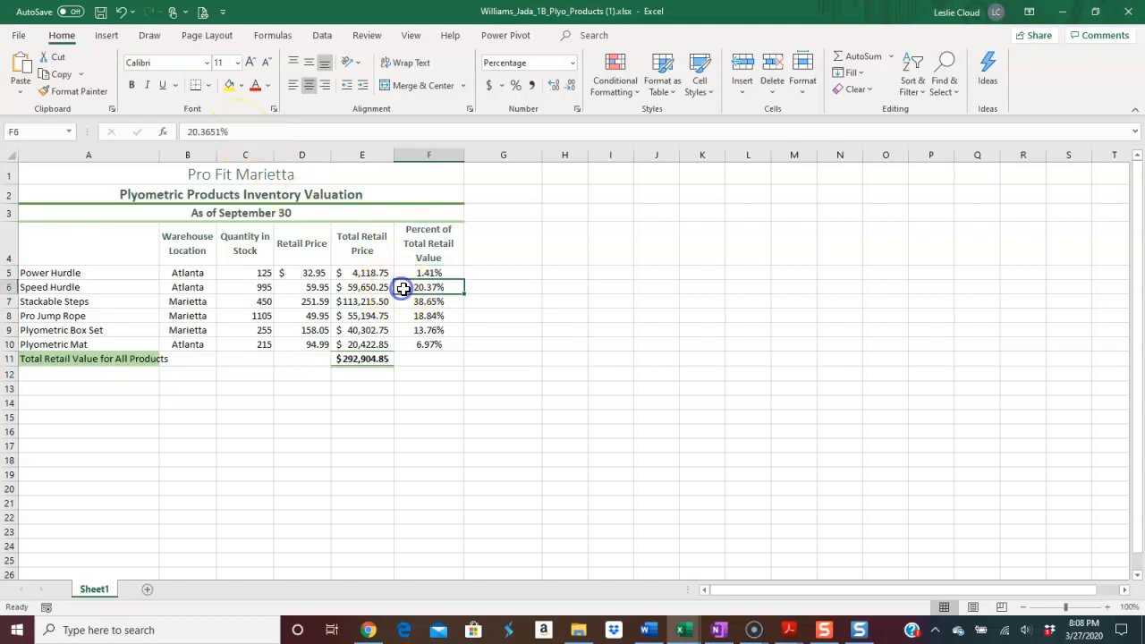
{"action": "left_click", "coordinate": [417, 306]}
{"action": "left_click", "coordinate": [417, 327]}
{"action": "left_click", "coordinate": [414, 273]}
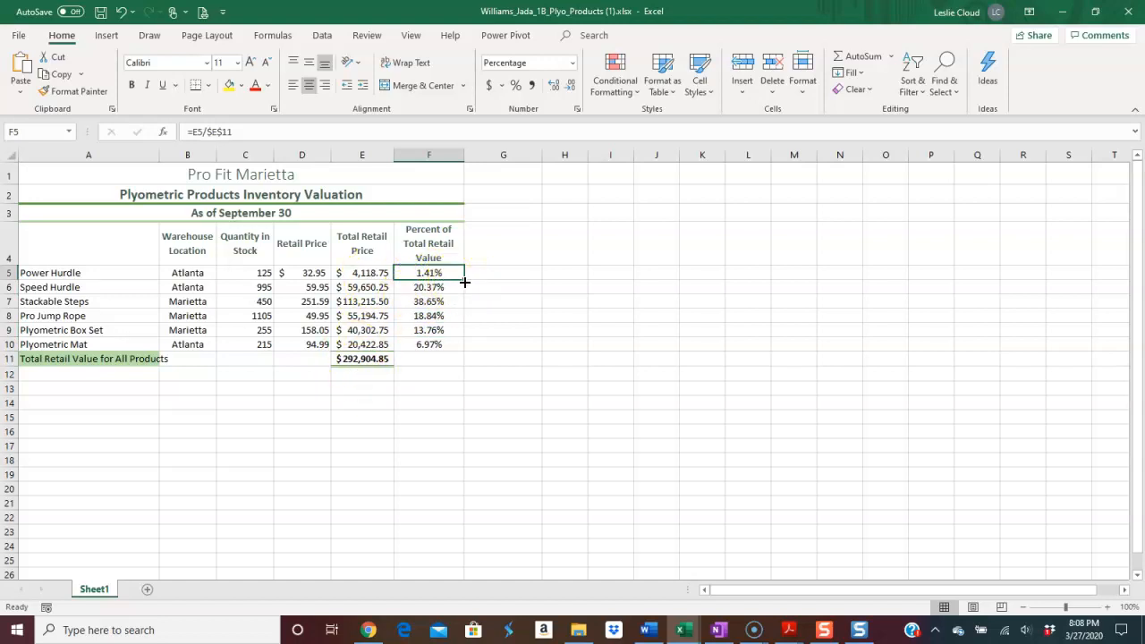
{"action": "left_click_drag", "start_coordinate": [464, 282], "coordinate": [458, 350]}
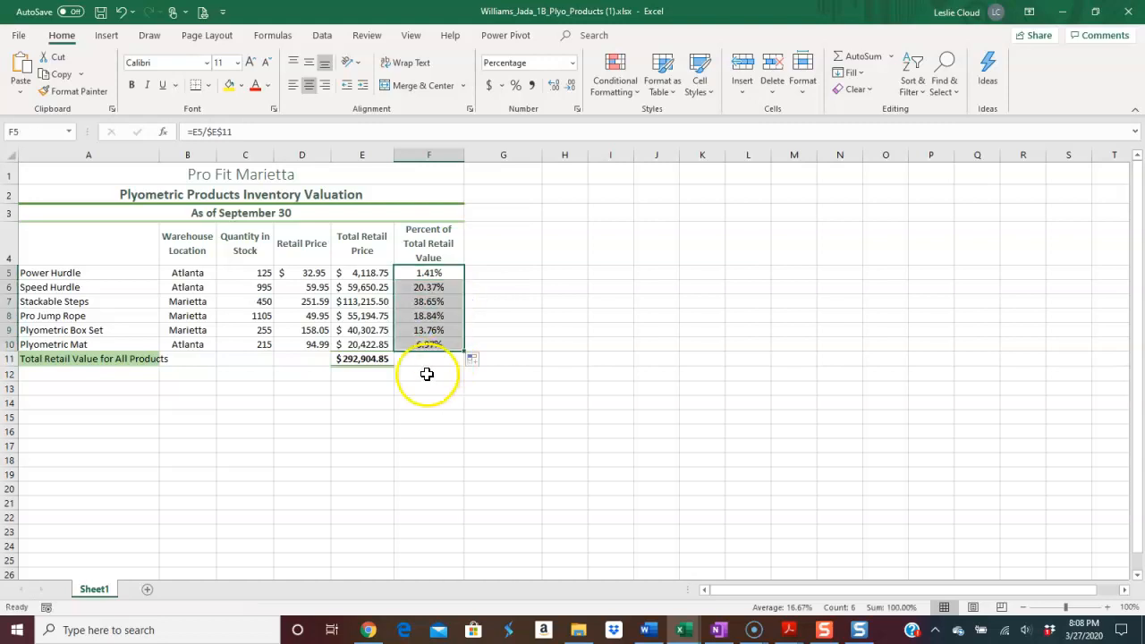
{"action": "left_click", "coordinate": [417, 287]}
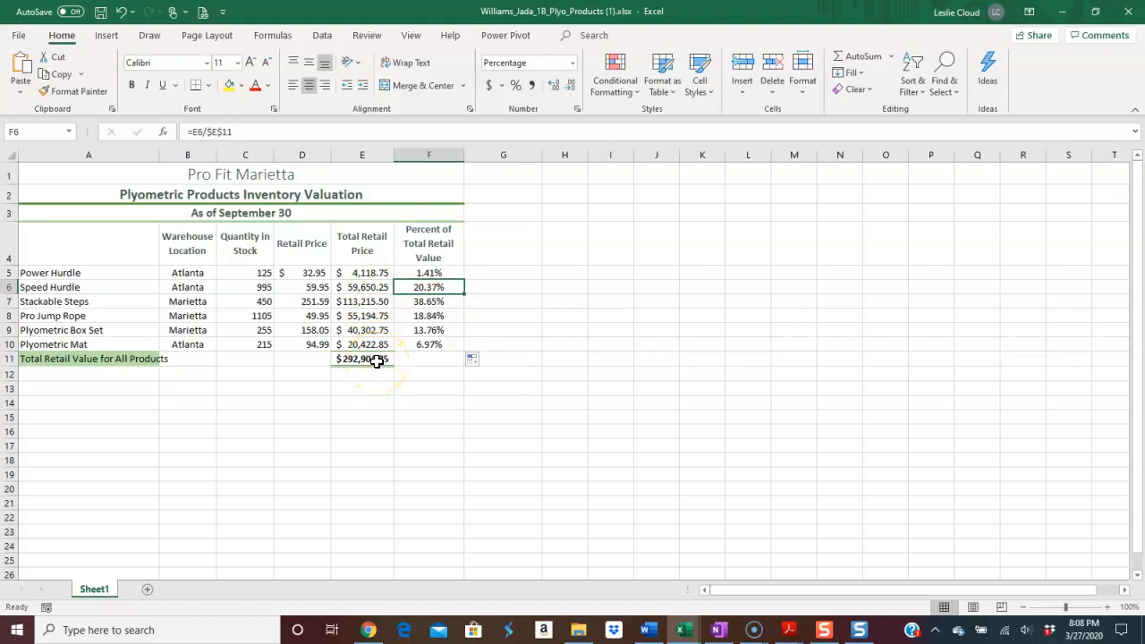
{"action": "left_click", "coordinate": [418, 302]}
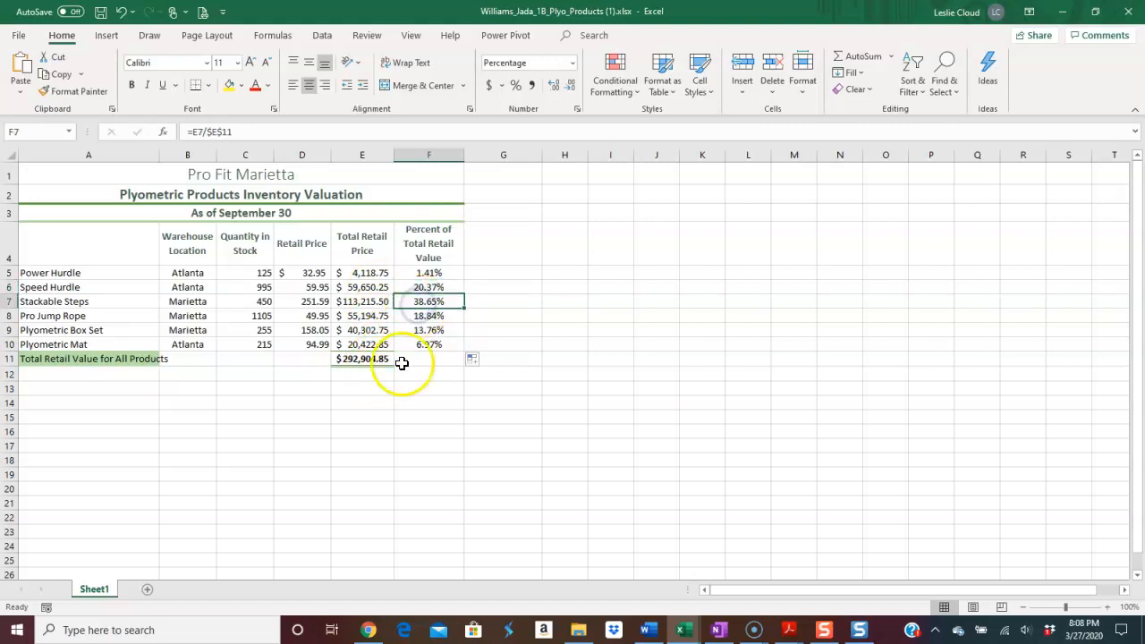